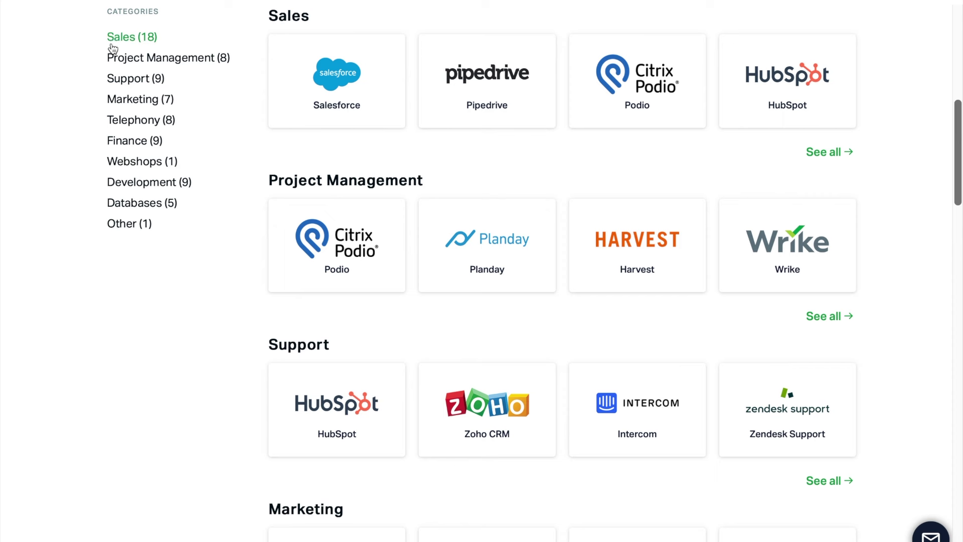
- Filter the integrations catalogue in turn to Sales (18), Support (9) and Telephony (8)
left_click(119, 42)
left_click(124, 79)
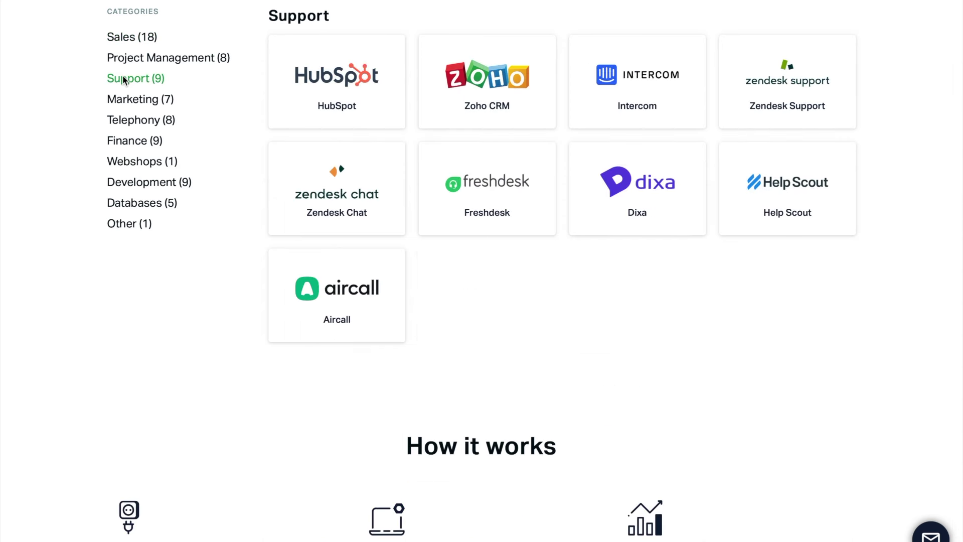
left_click(129, 124)
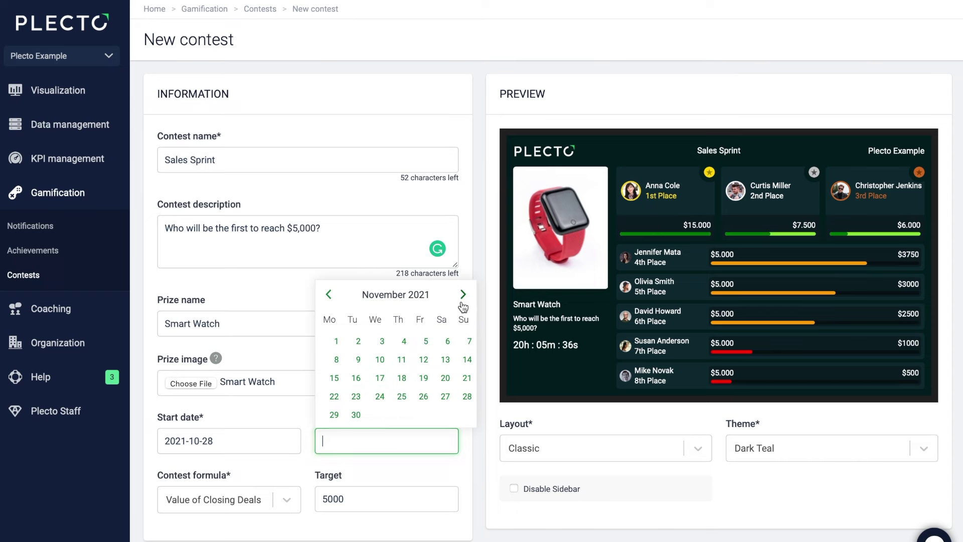
- Set the Sales Sprint contest end date to 2021-11-04
left_click(404, 342)
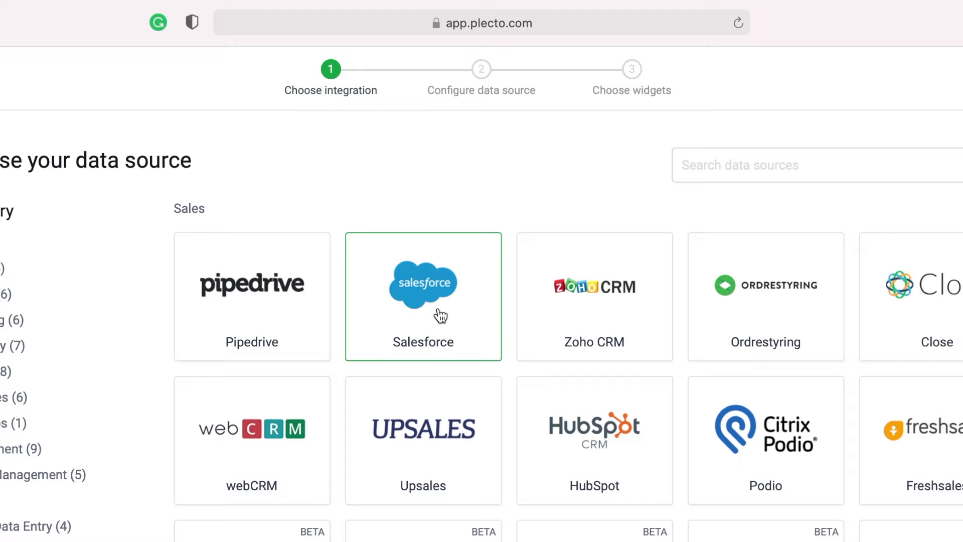
- Select Salesforce at the Choose integration step
left_click(440, 315)
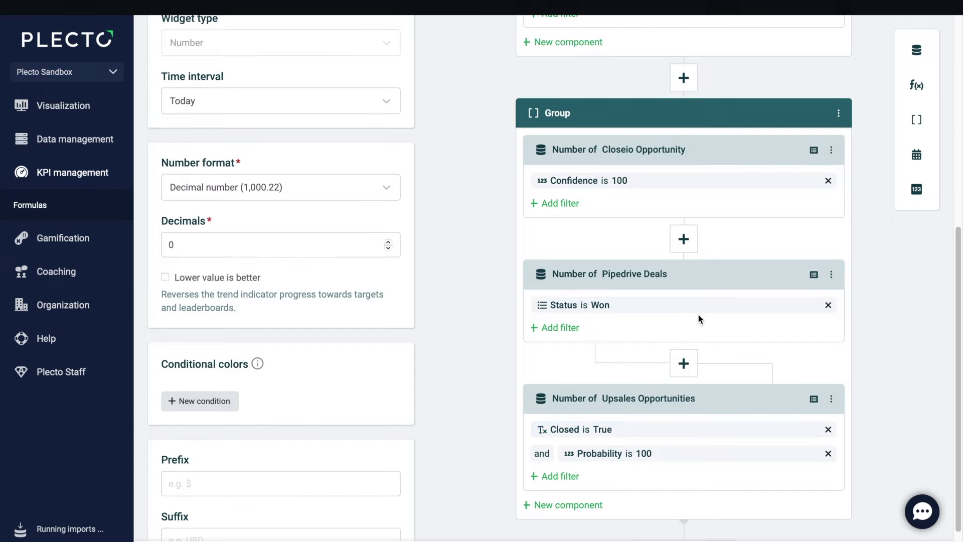
scroll(697, 319, "up", 5)
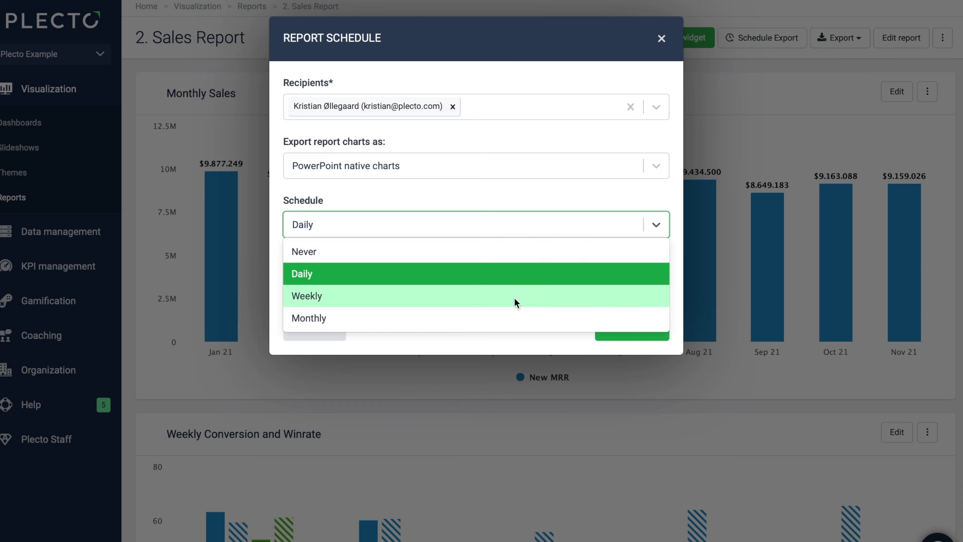
- Set the Sales Report export schedule to repeat Monthly
left_click(512, 324)
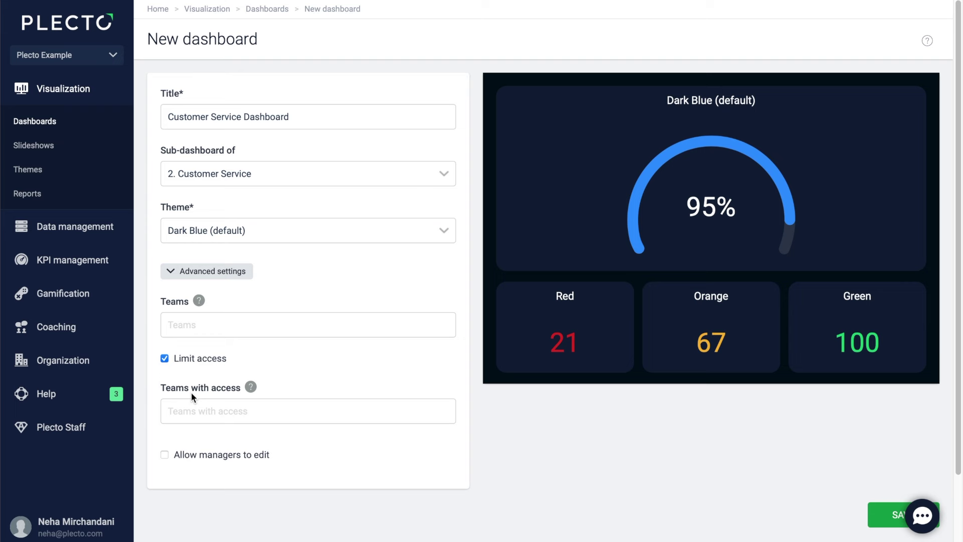
- Turn on Limit access for the Customer Service Dashboard
left_click(202, 416)
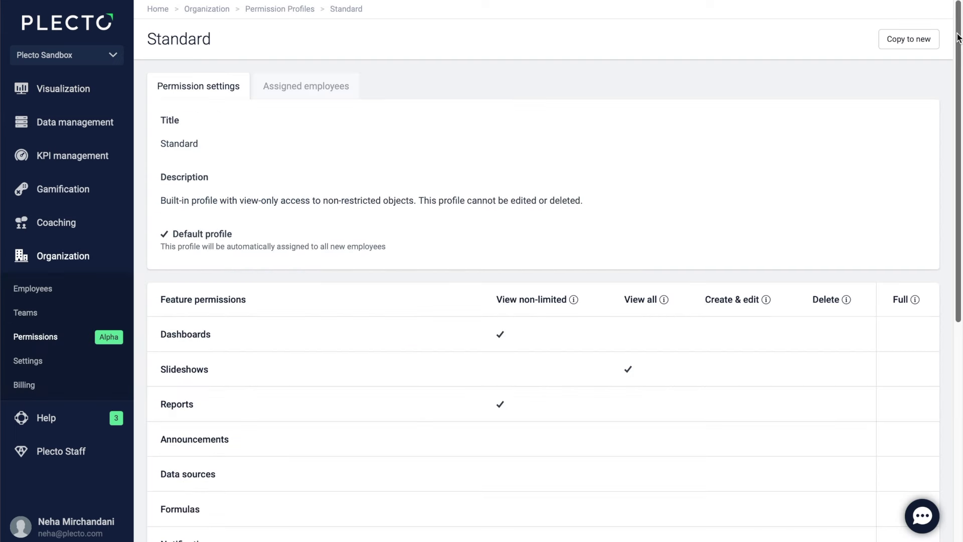
scroll(958, 37, "down", 3)
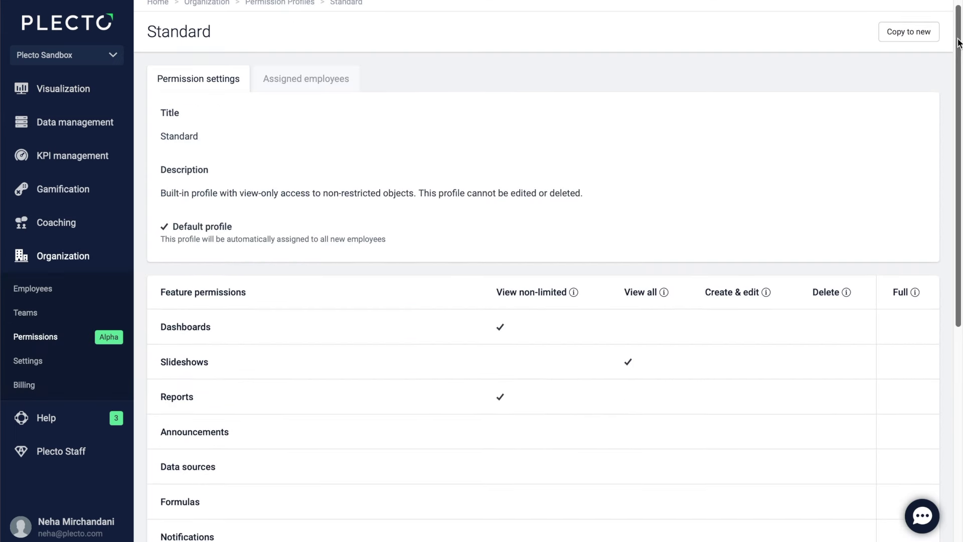
scroll(548, 301, "down", 1)
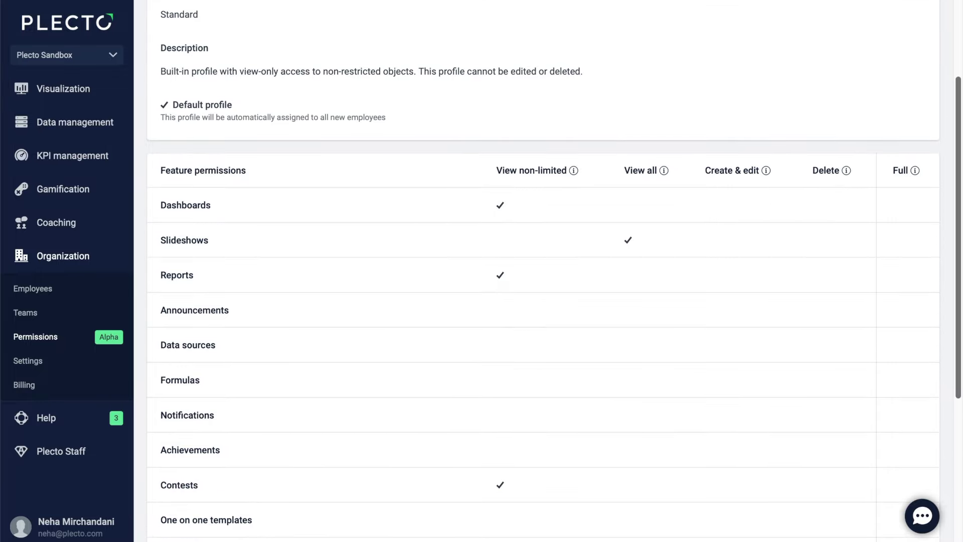